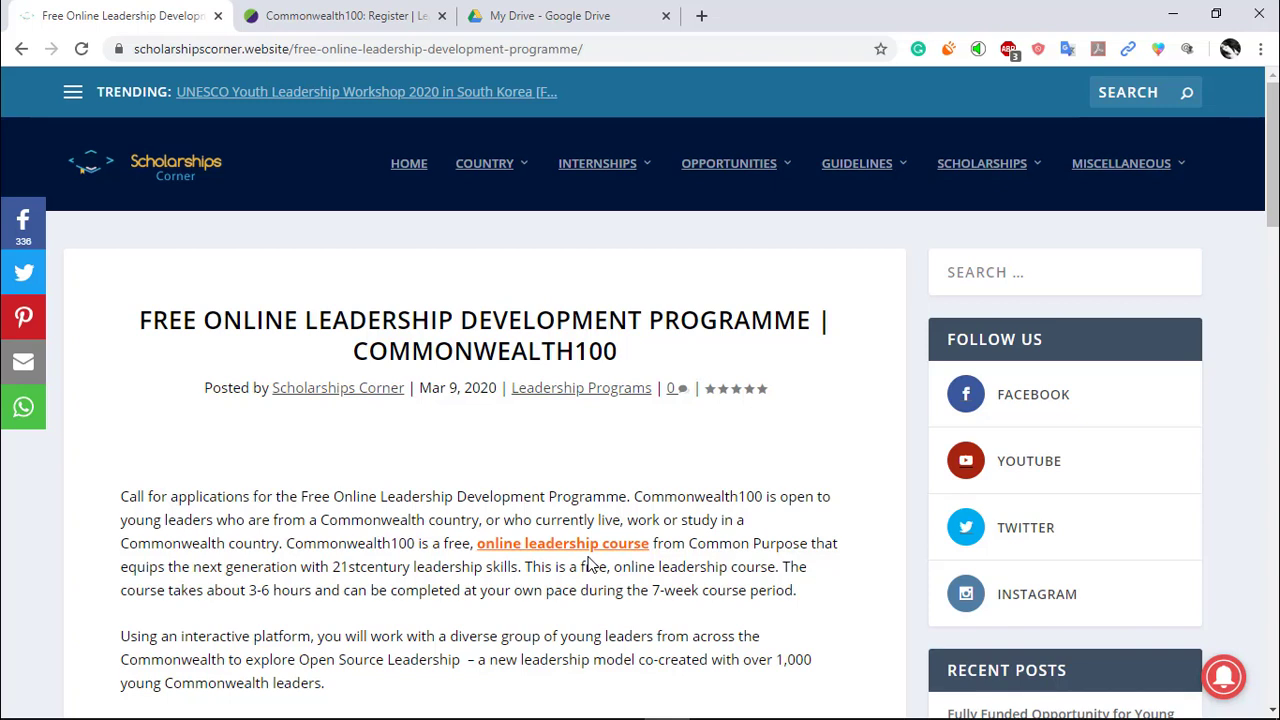
- Scroll the article down to the Apply Now buttons, then switch to the Commonwealth100: Register tab
scroll(590, 565, down, 8)
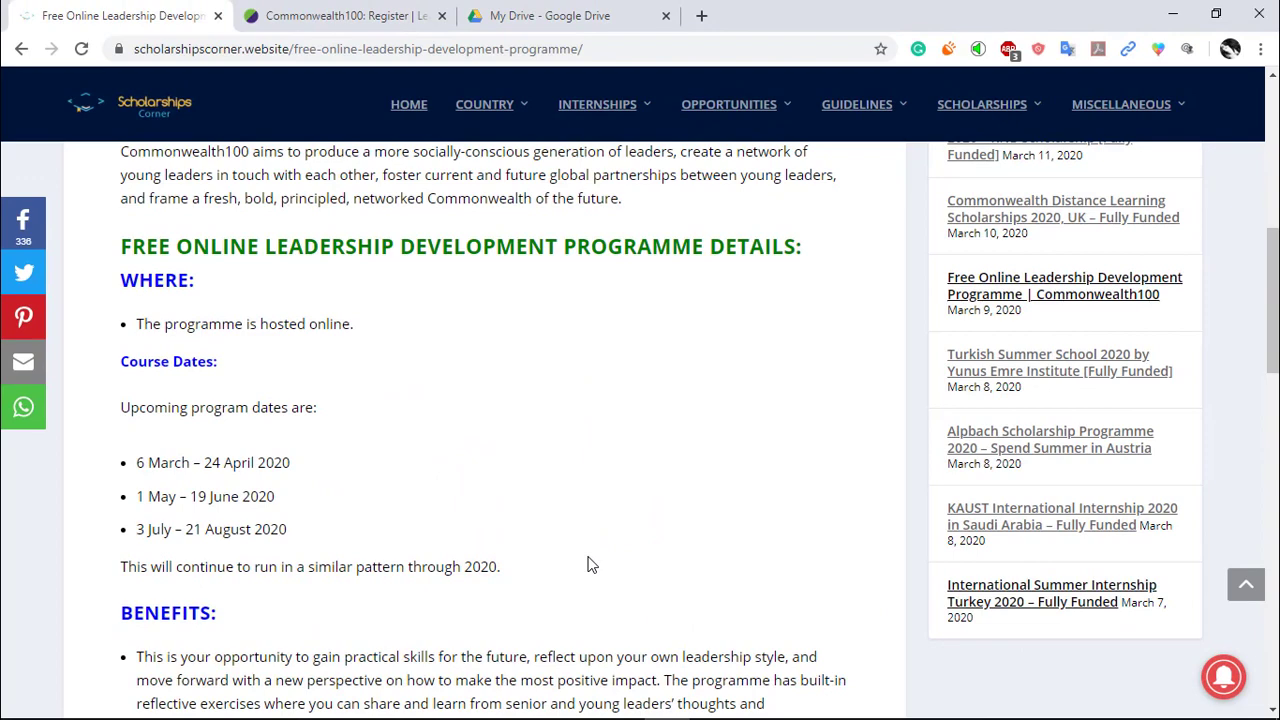
scroll(590, 565, down, 4)
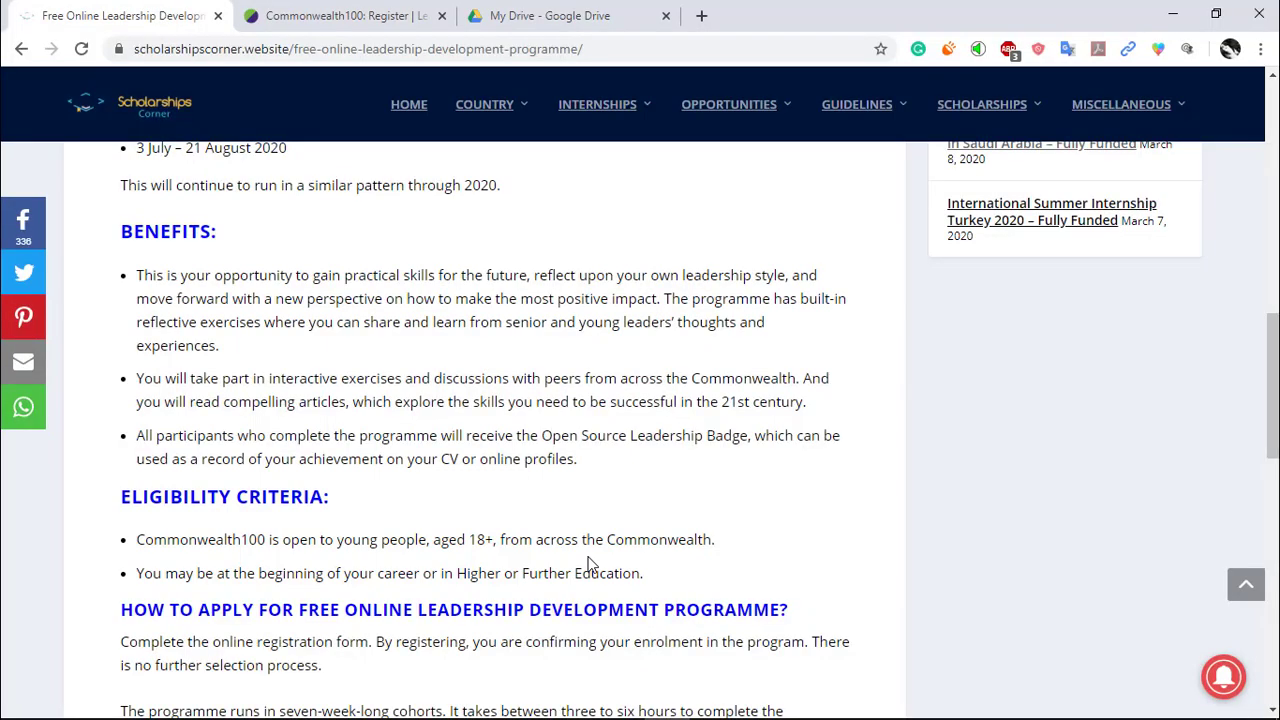
scroll(590, 565, down, 2)
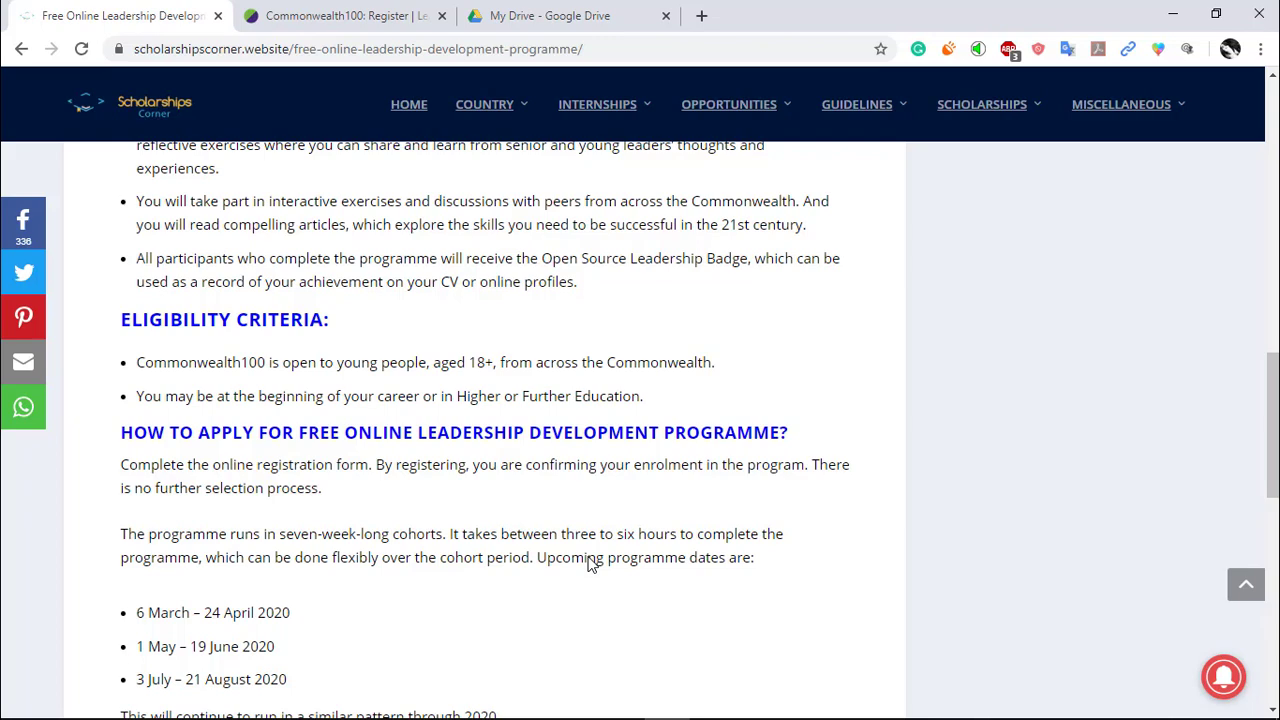
scroll(591, 563, down, 4)
scroll(591, 563, up, 2)
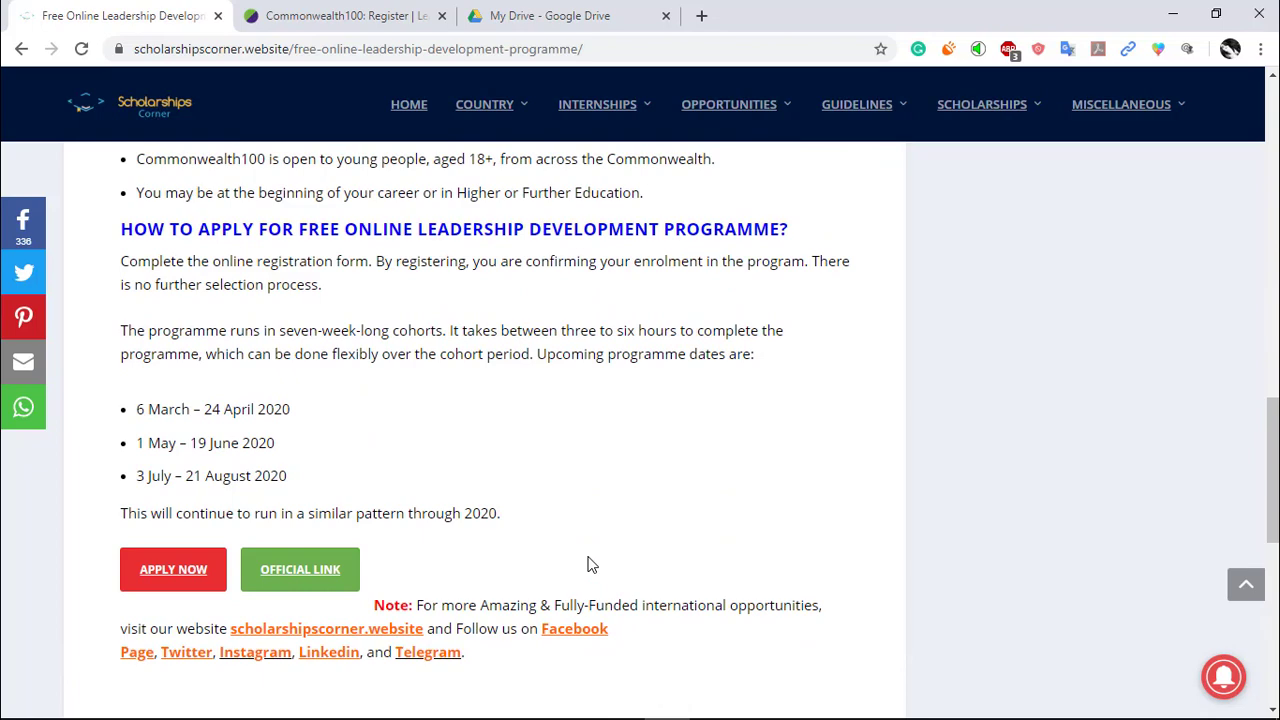
click(340, 16)
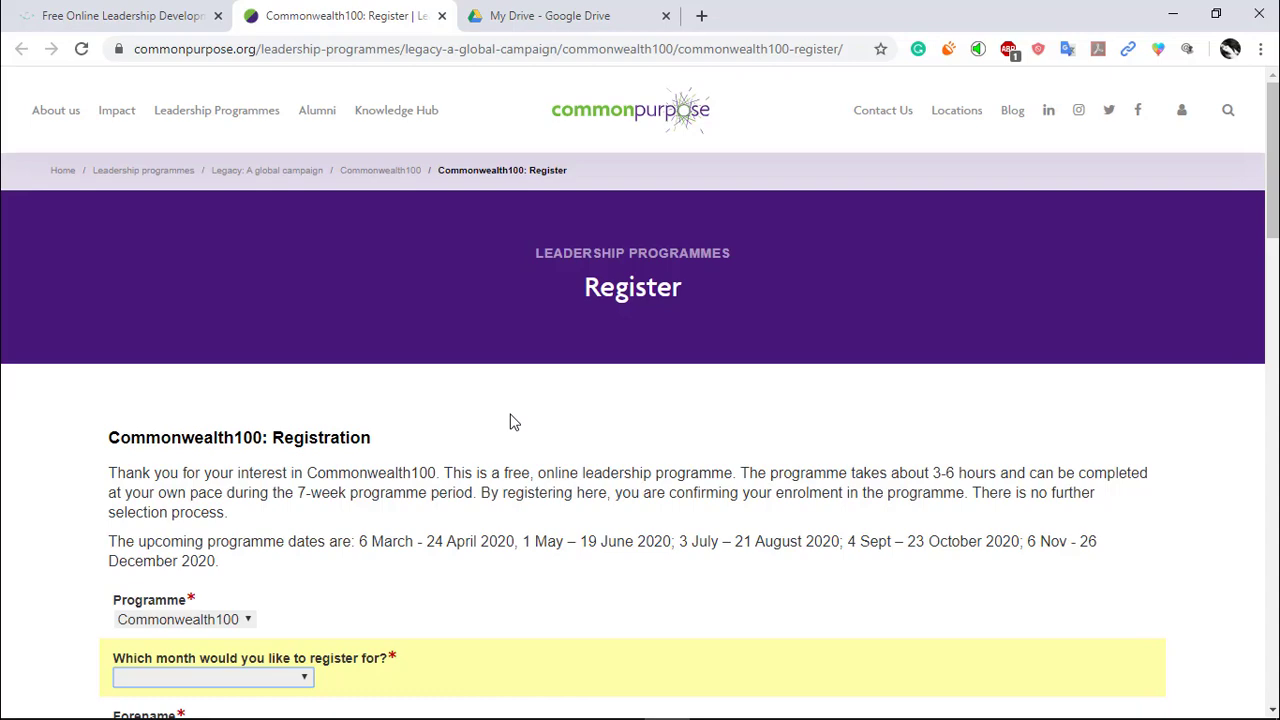
- Choose March - April 2020 as the registration month
scroll(337, 471, down, 3)
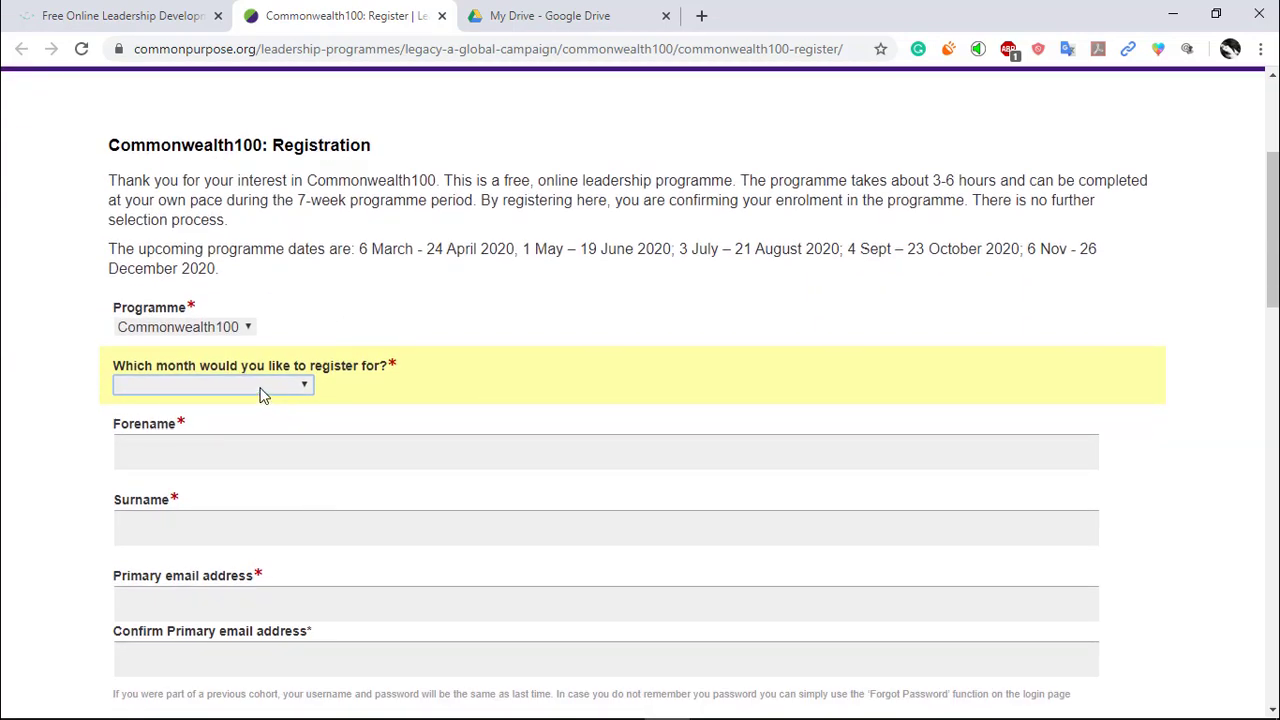
click(272, 387)
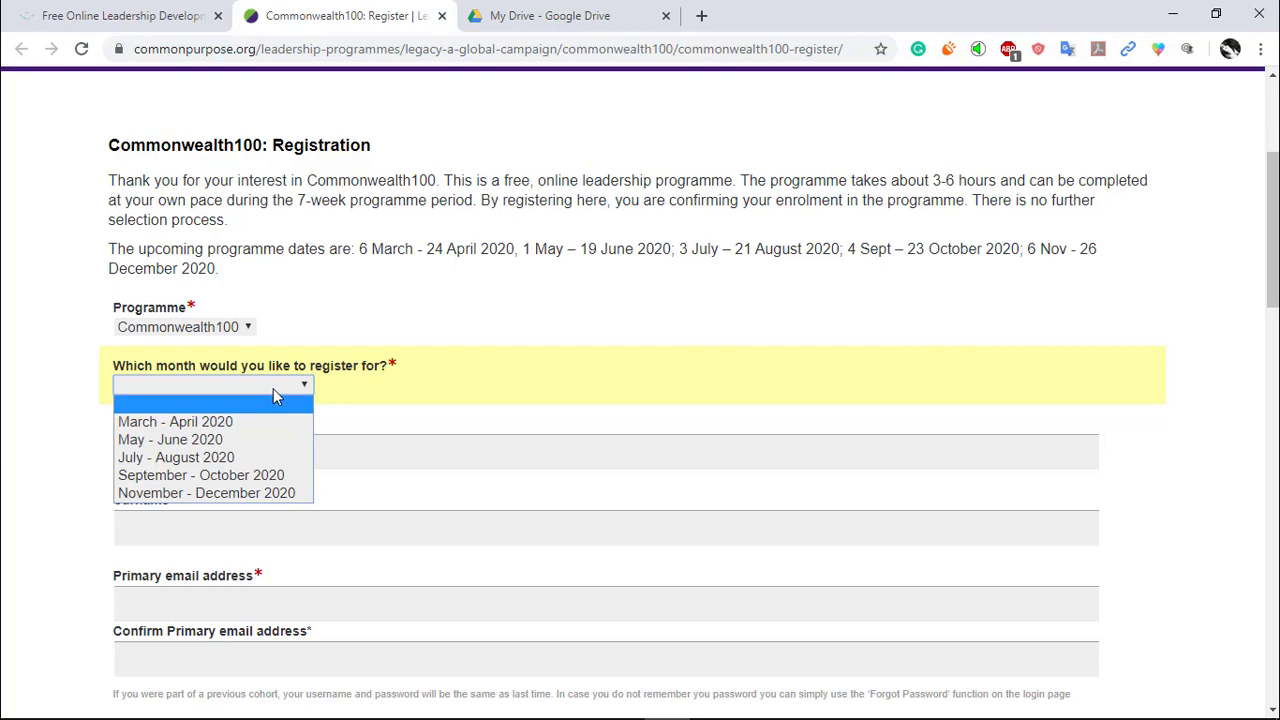
click(200, 428)
- Enter the registrant's forename, surname and primary e-mail address, then select the e-mail text
scroll(240, 469, down, 2)
click(175, 273)
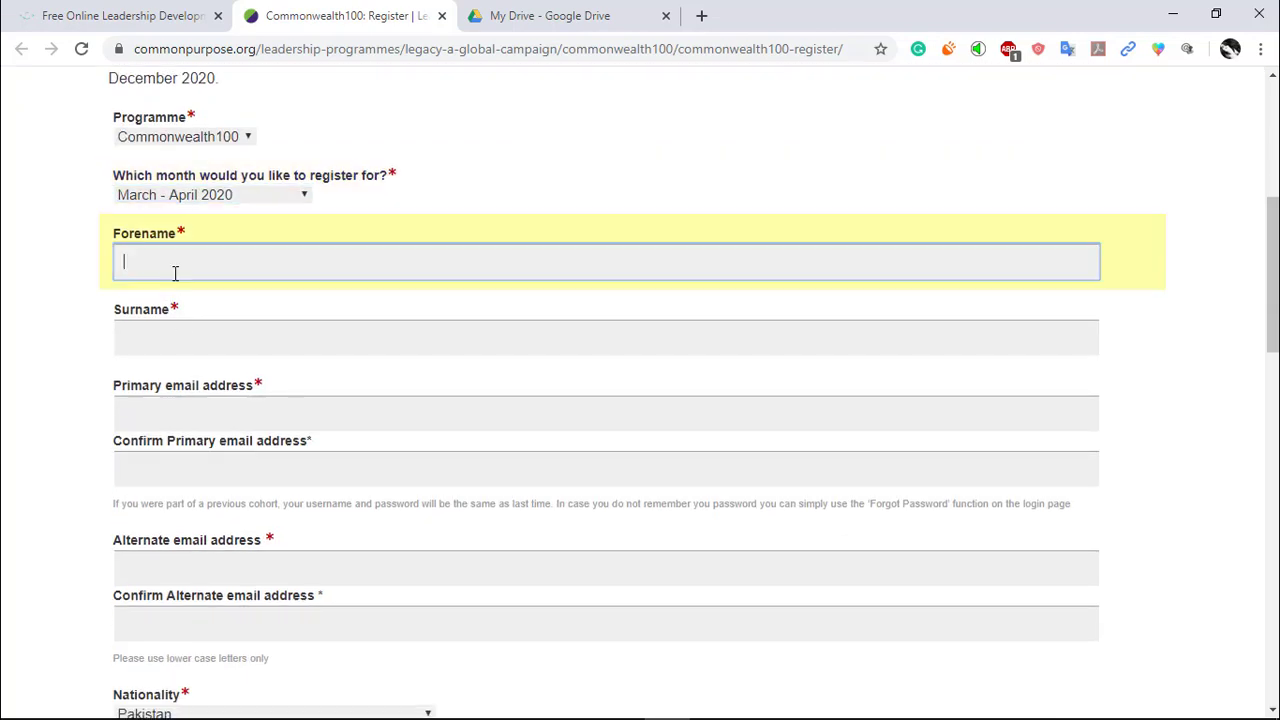
text(Scholarships)
click(210, 334)
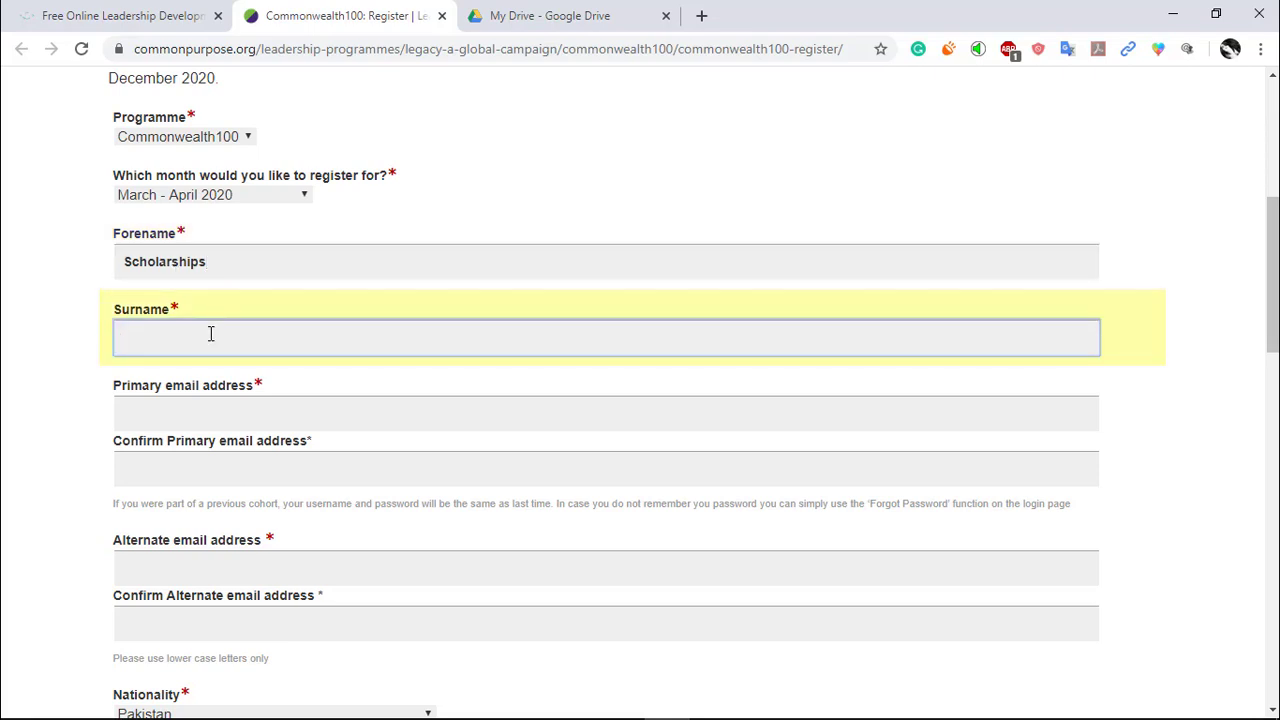
text(Corner)
click(226, 407)
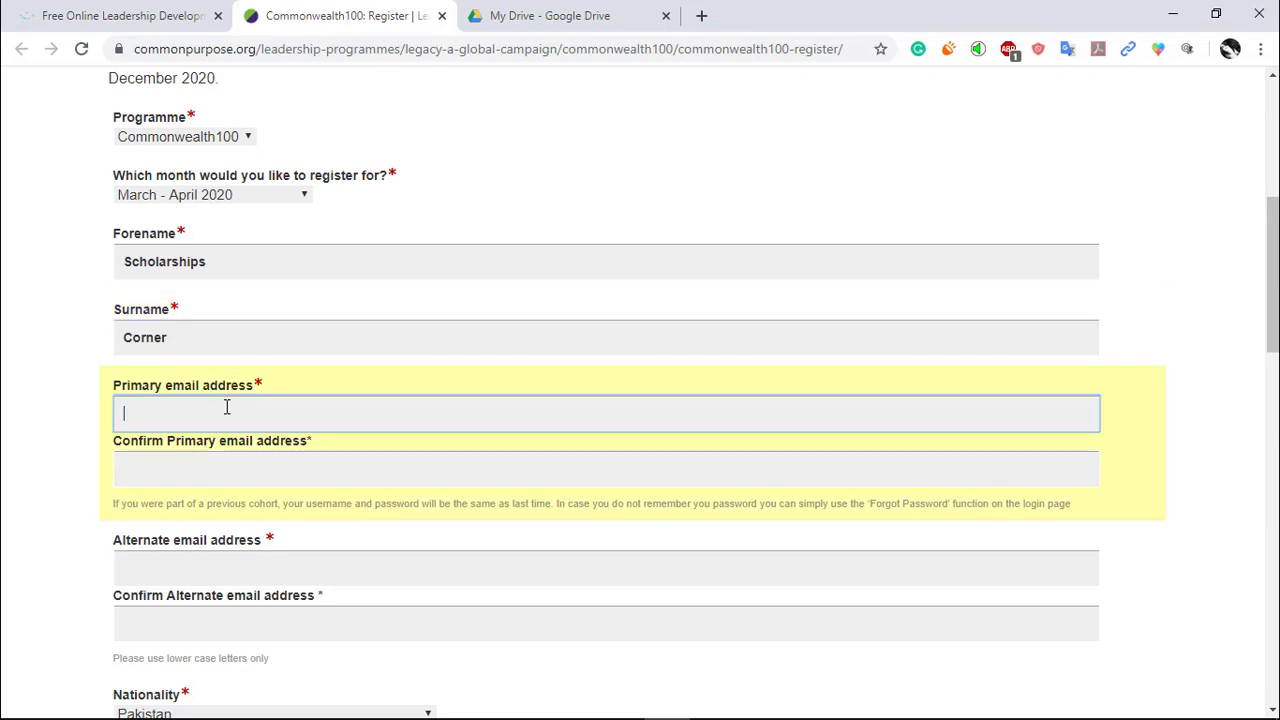
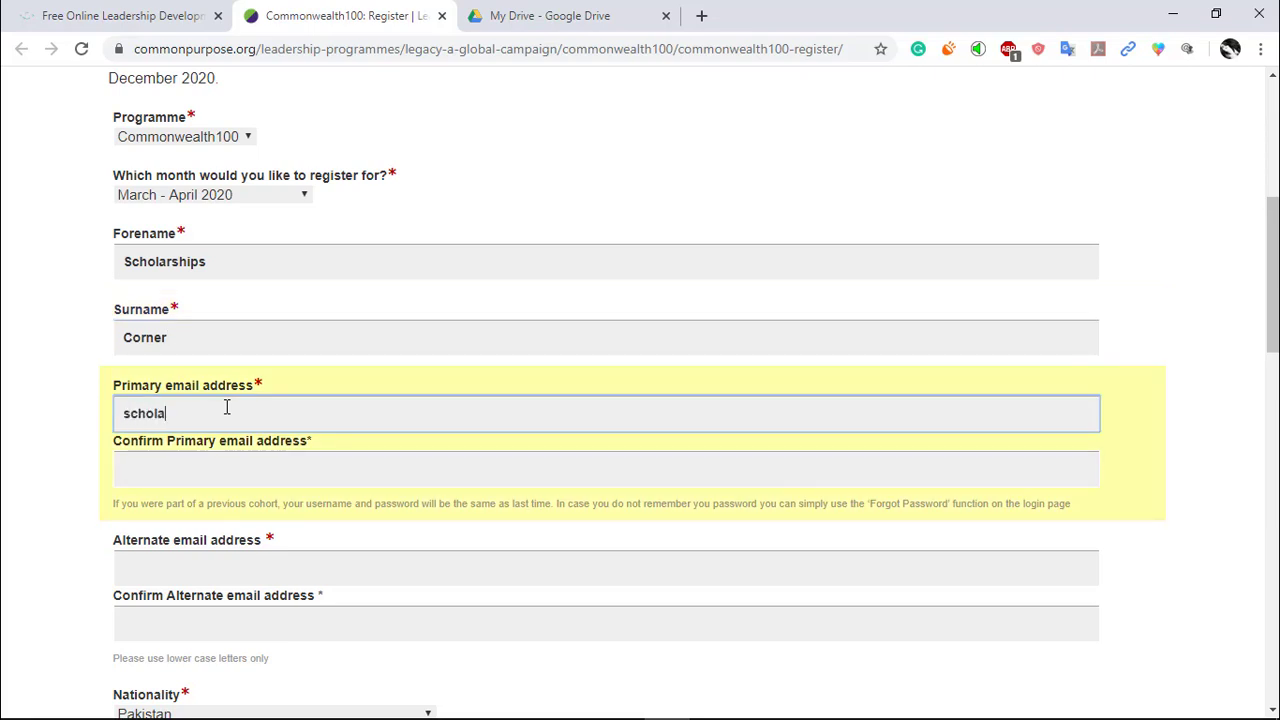
drag(342, 412, 116, 418)
key(ctrl+c)
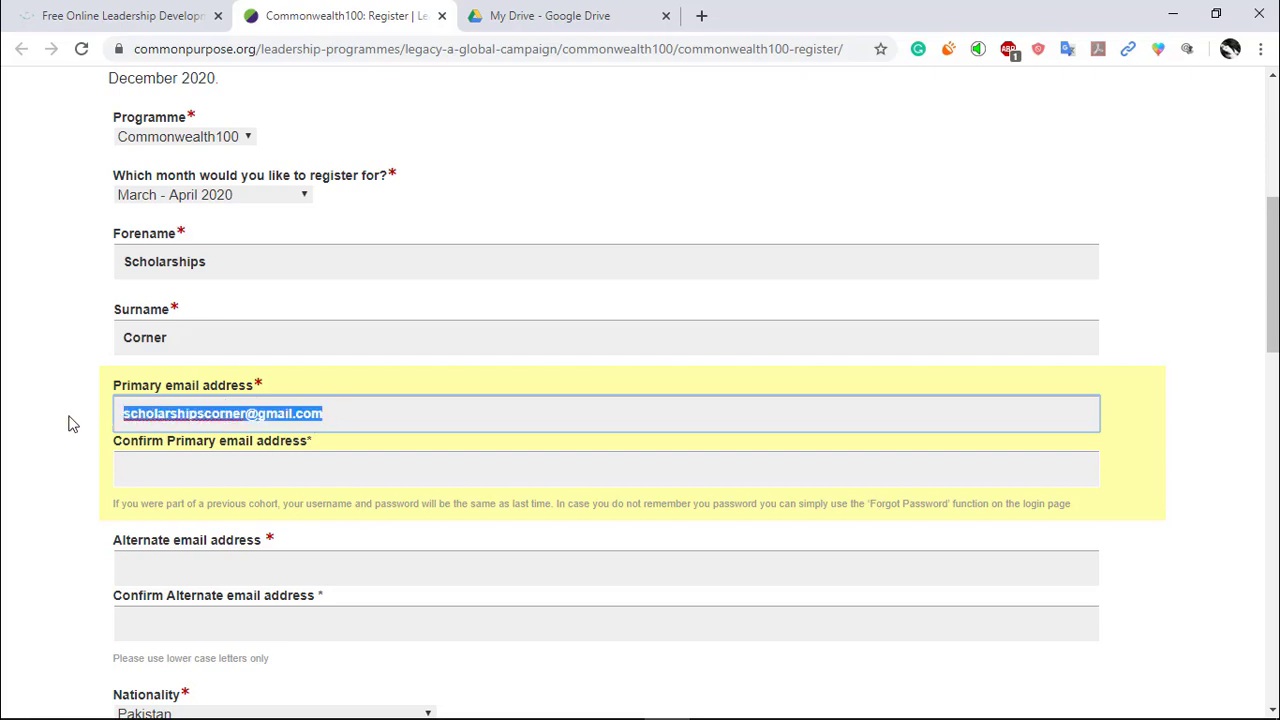
- Paste the same e-mail address into the Confirm Primary email field
click(239, 473)
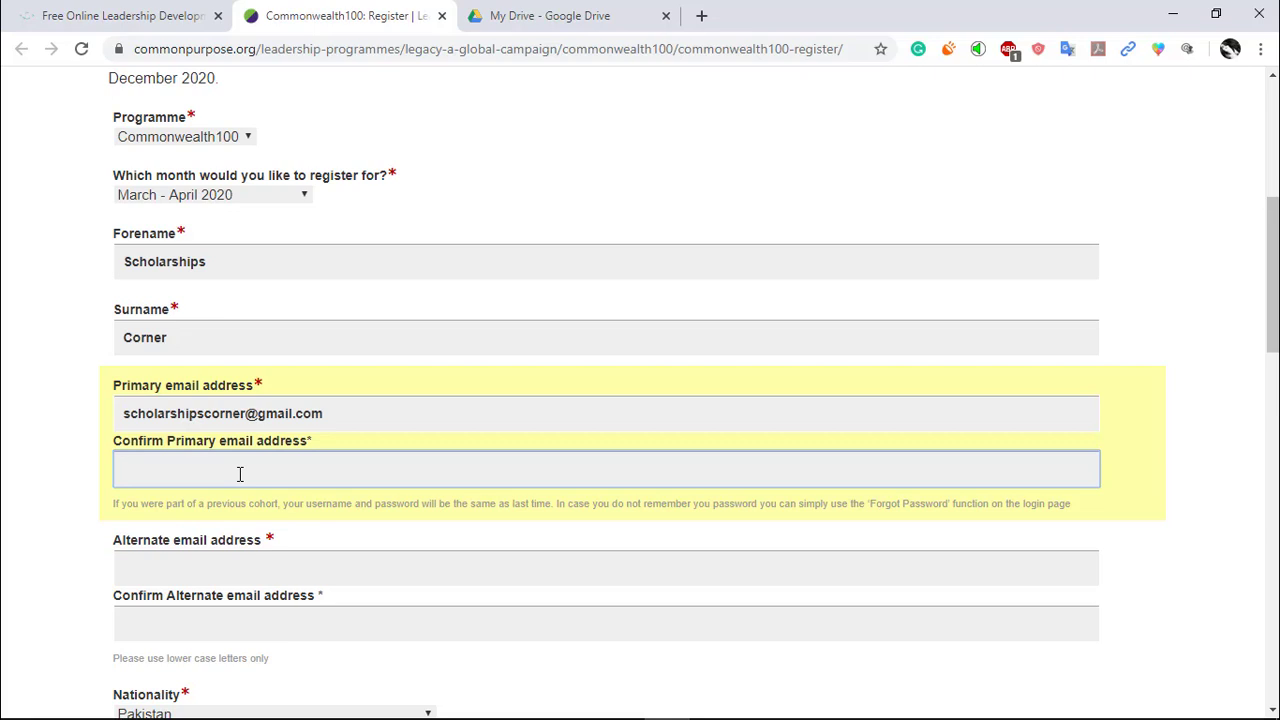
key(ctrl+v)
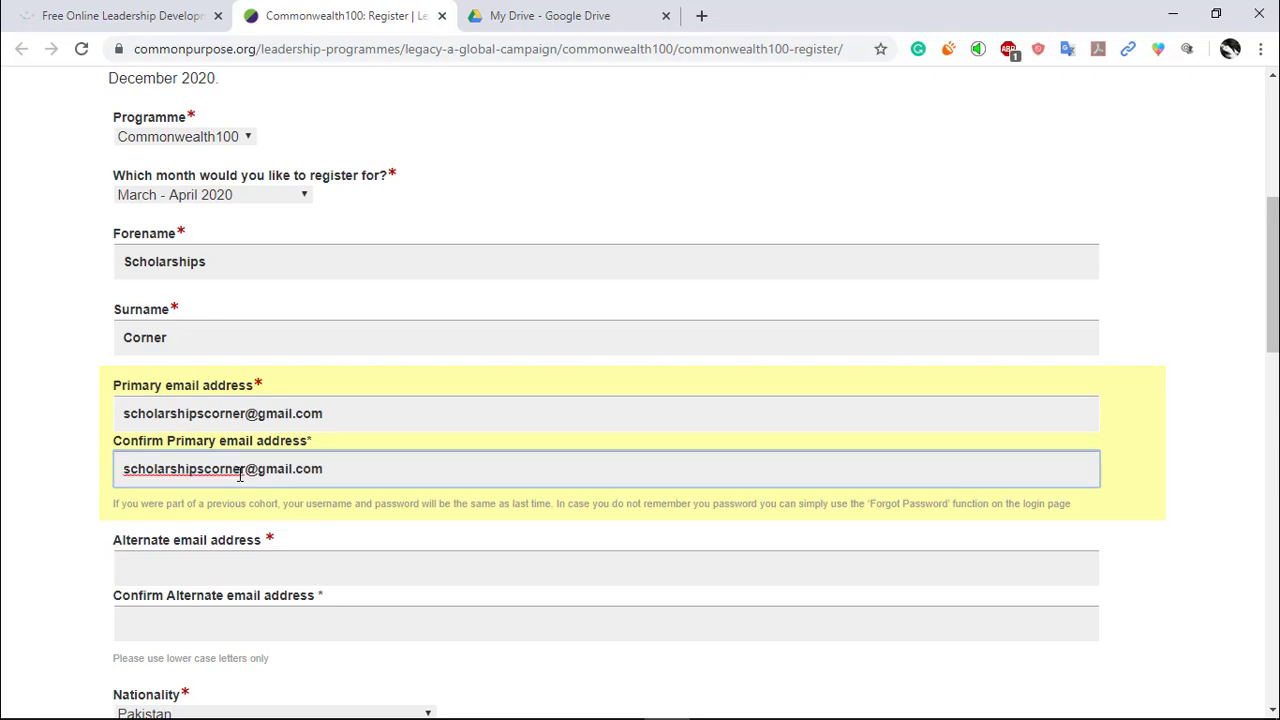
scroll(291, 523, down, 1)
click(233, 464)
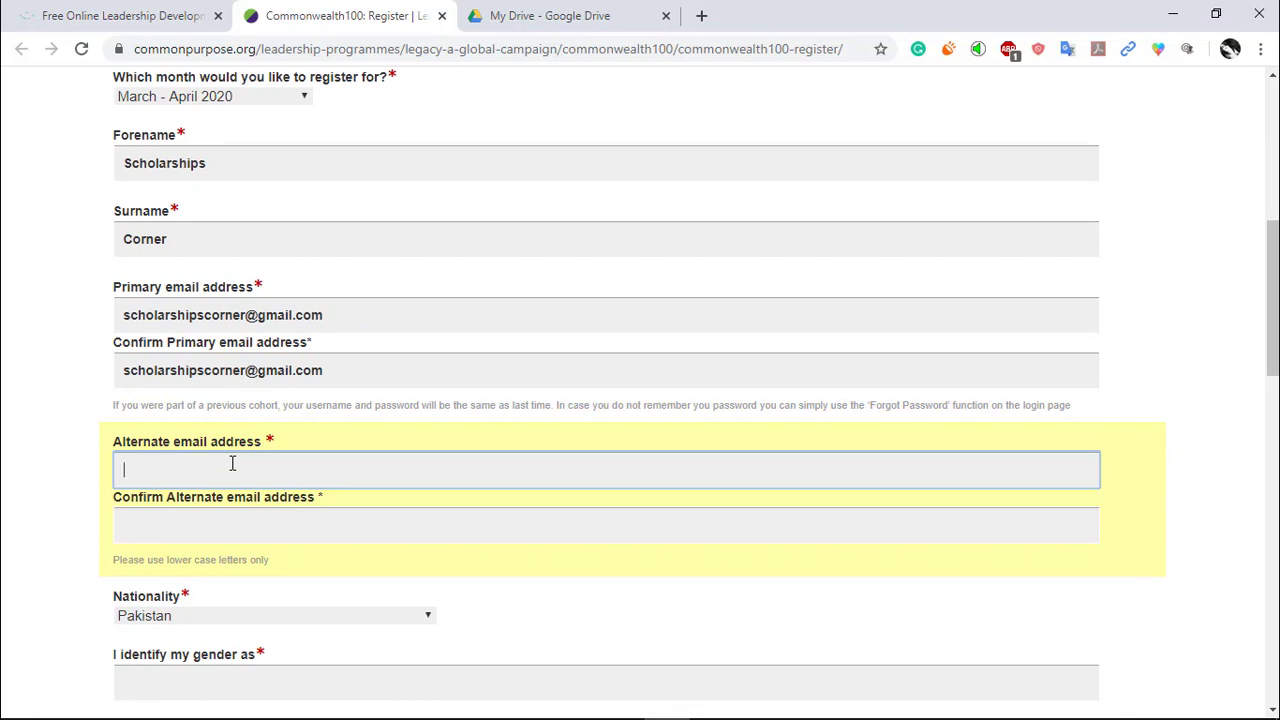
- Keep Pakistan as the nationality and enter female as the gender
scroll(232, 464, down, 3)
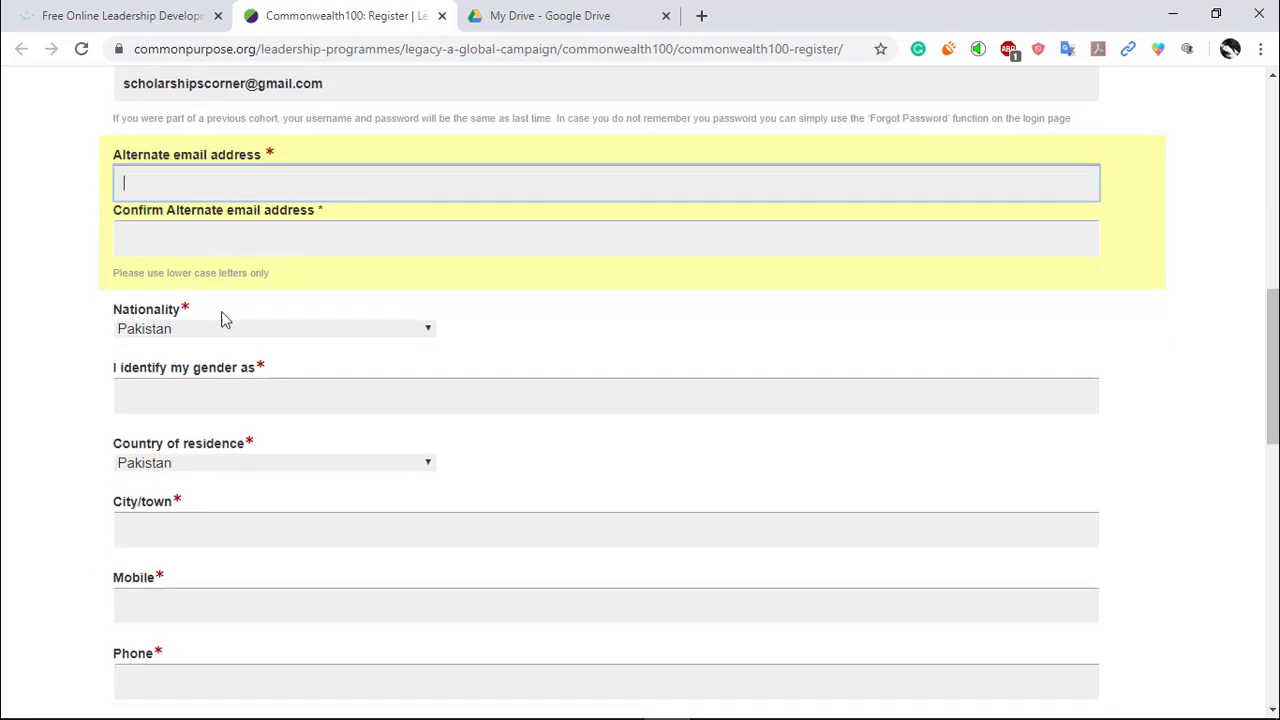
click(245, 334)
click(245, 334)
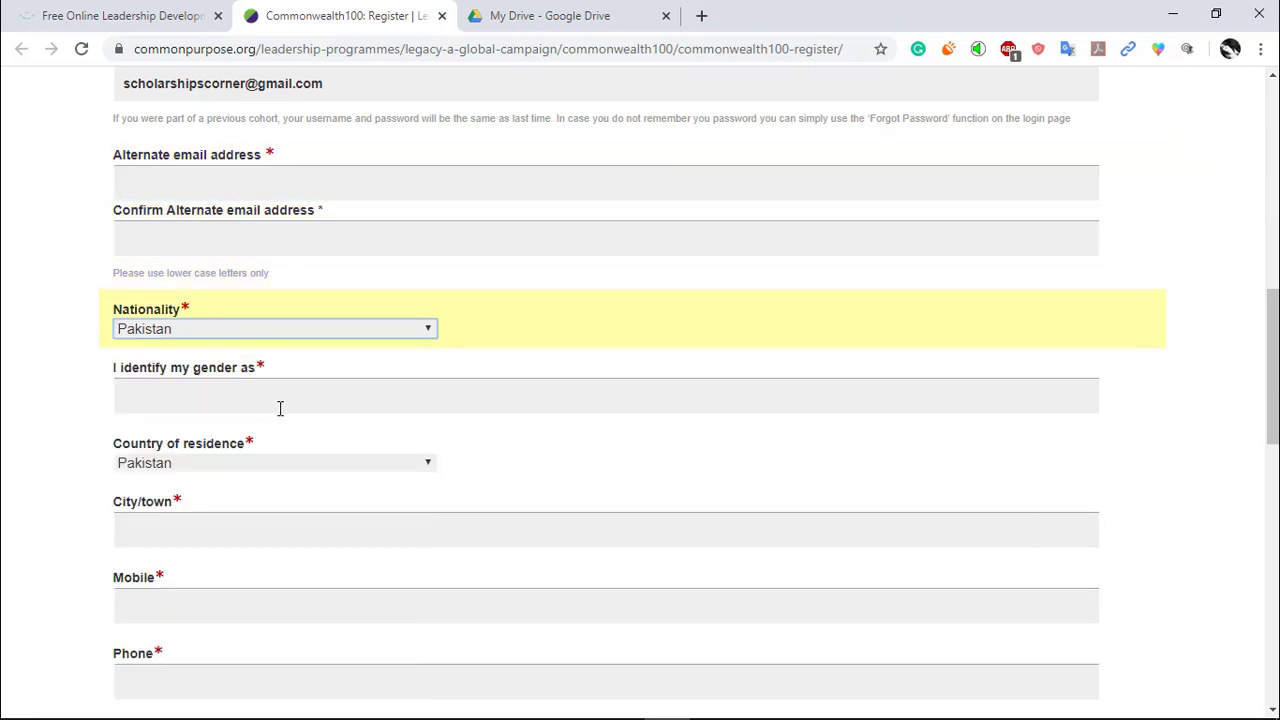
click(280, 408)
text(fe)
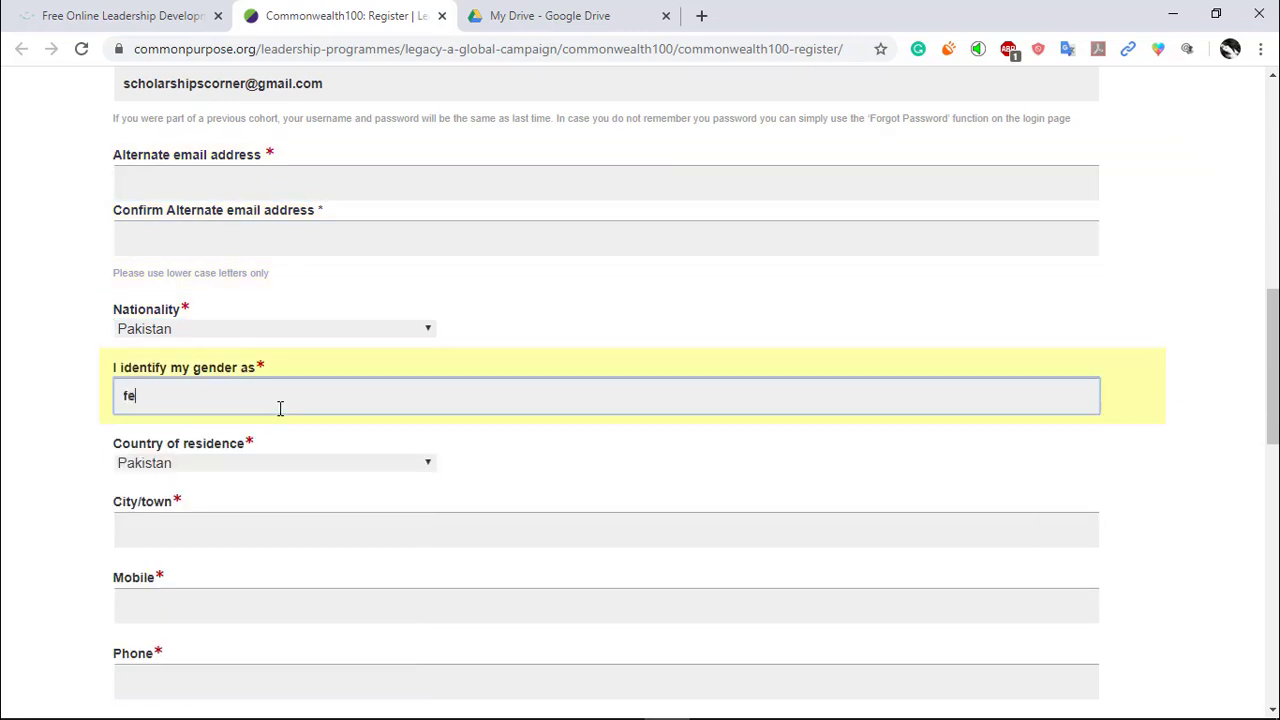
text(male)
scroll(283, 494, down, 1)
click(220, 423)
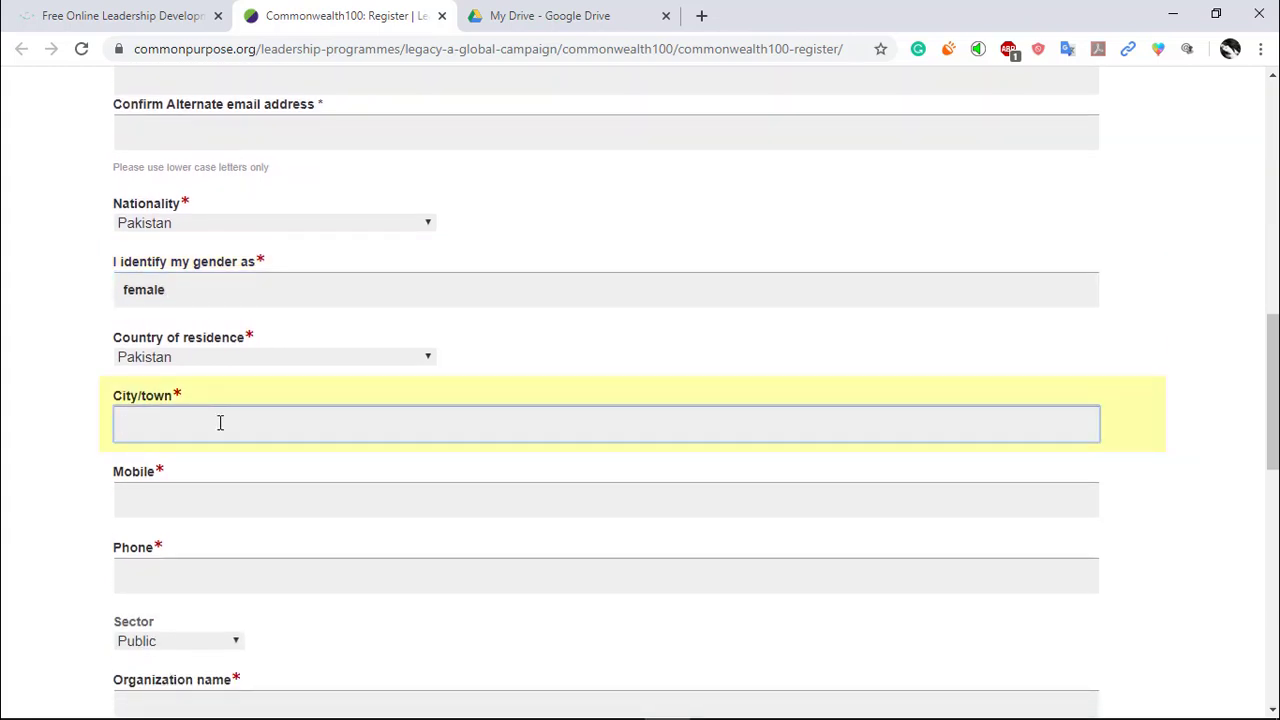
click(230, 495)
scroll(230, 497, down, 1)
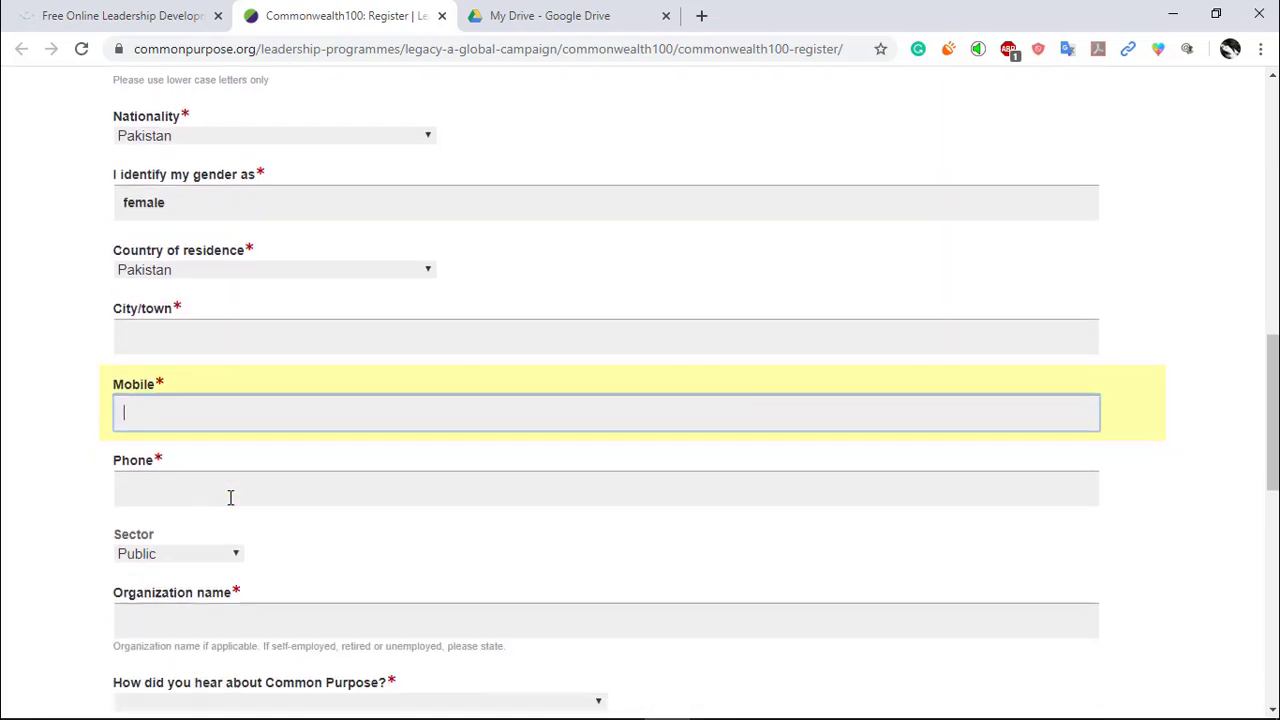
scroll(246, 463, down, 1)
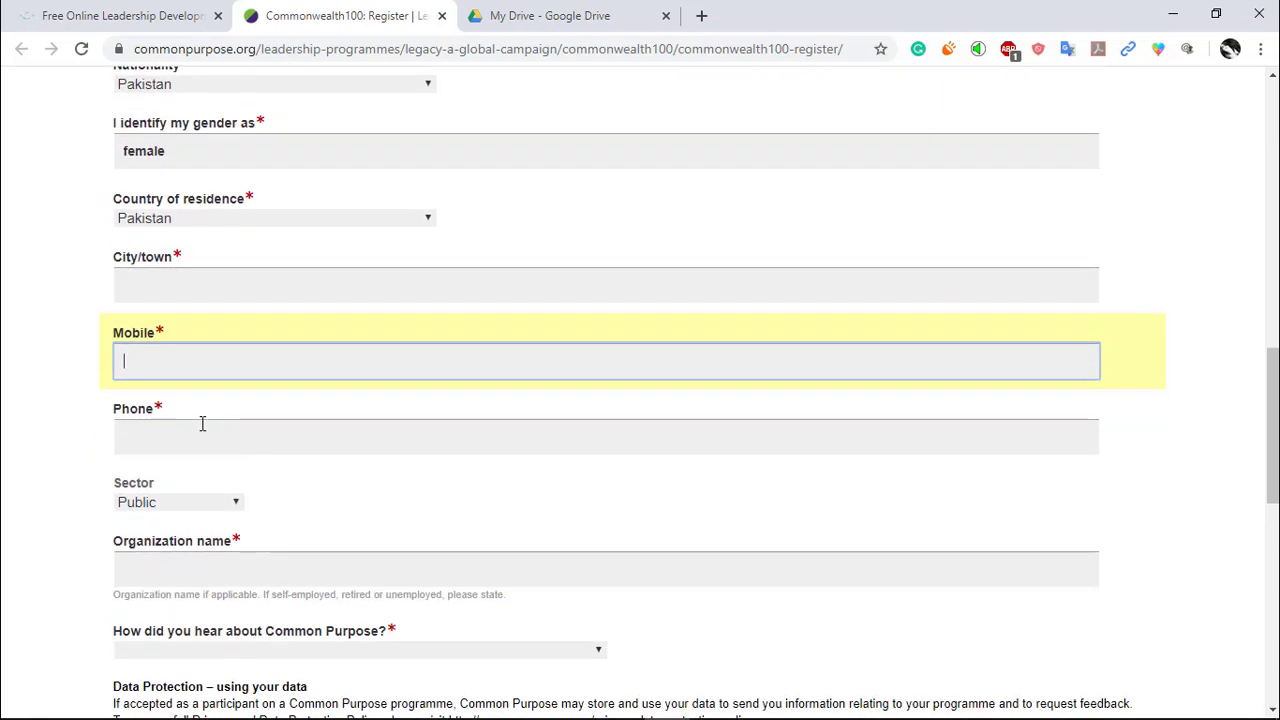
- Change the Sector dropdown from Public to Student
click(218, 432)
scroll(220, 434, down, 1)
click(171, 385)
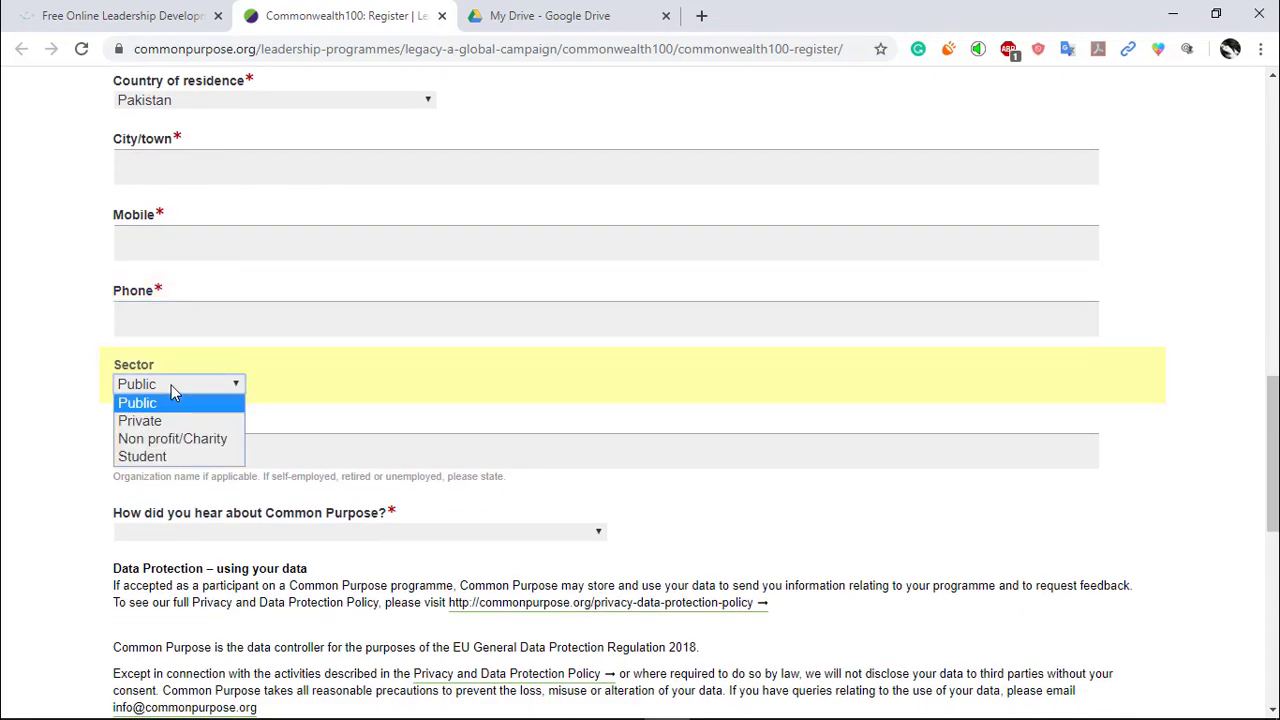
click(171, 385)
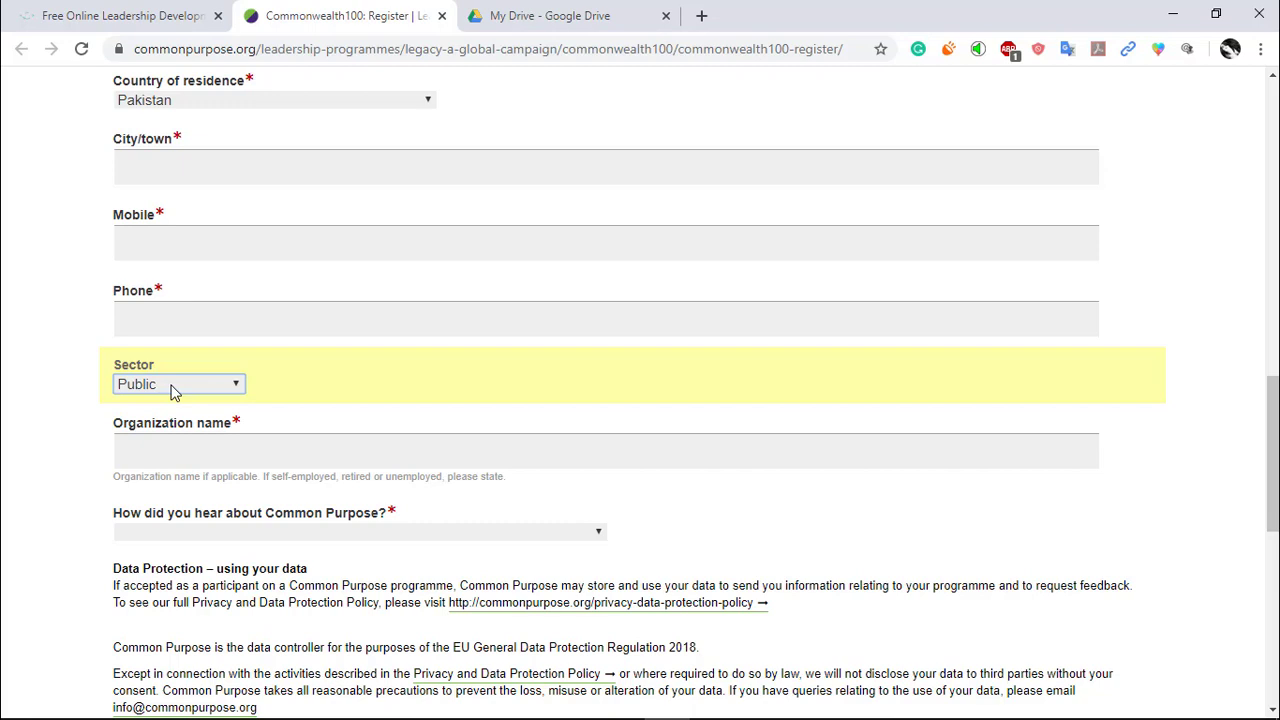
click(171, 388)
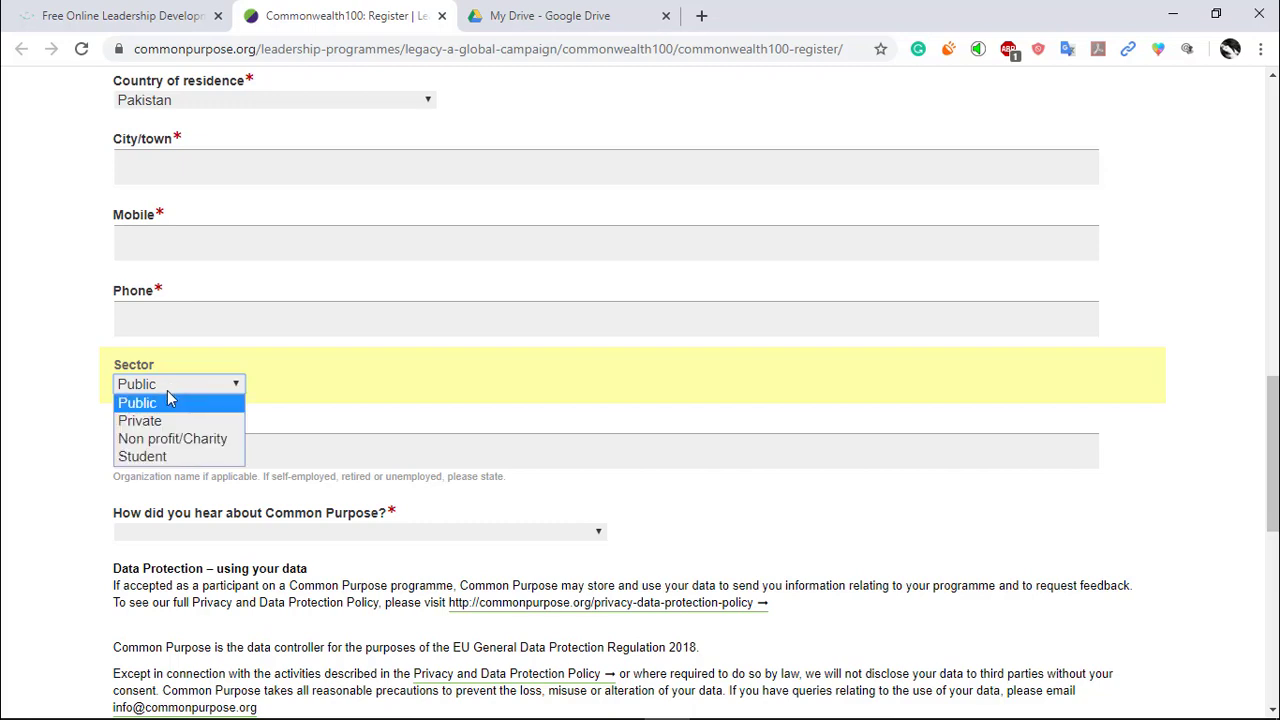
click(155, 458)
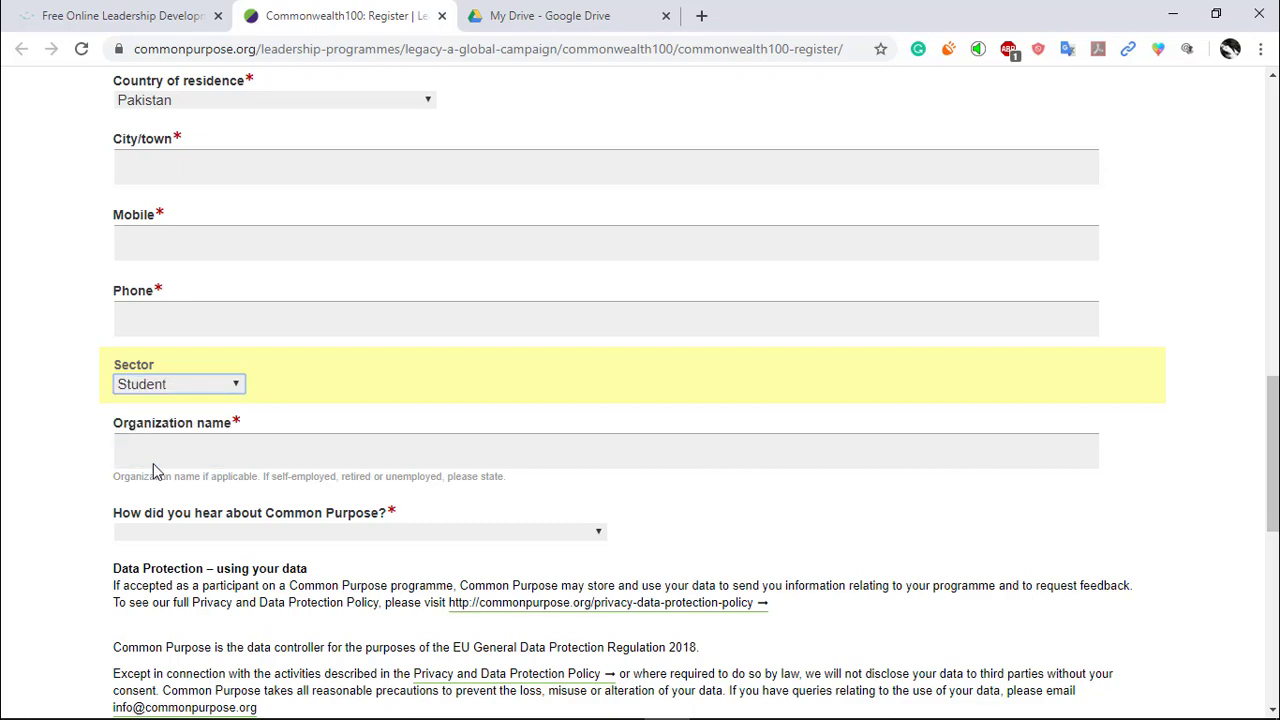
click(197, 450)
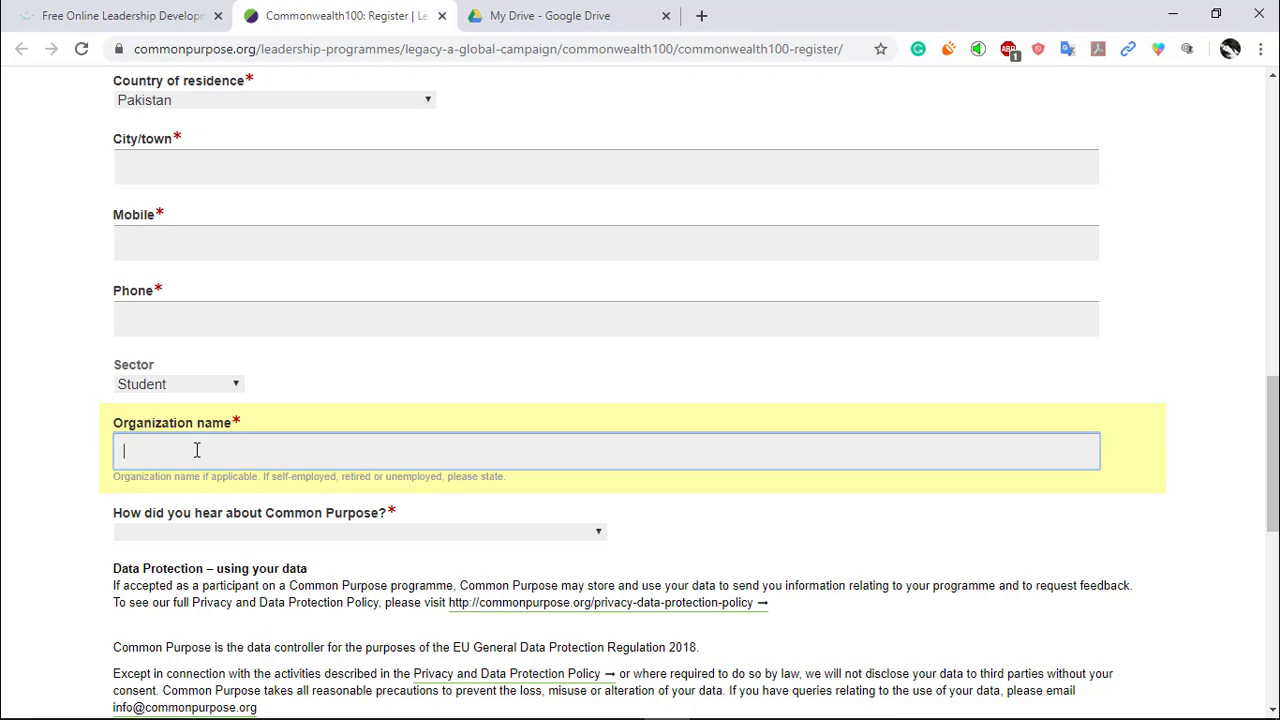
- Select On social media as the referral source and enter Youtube as the platform
click(252, 532)
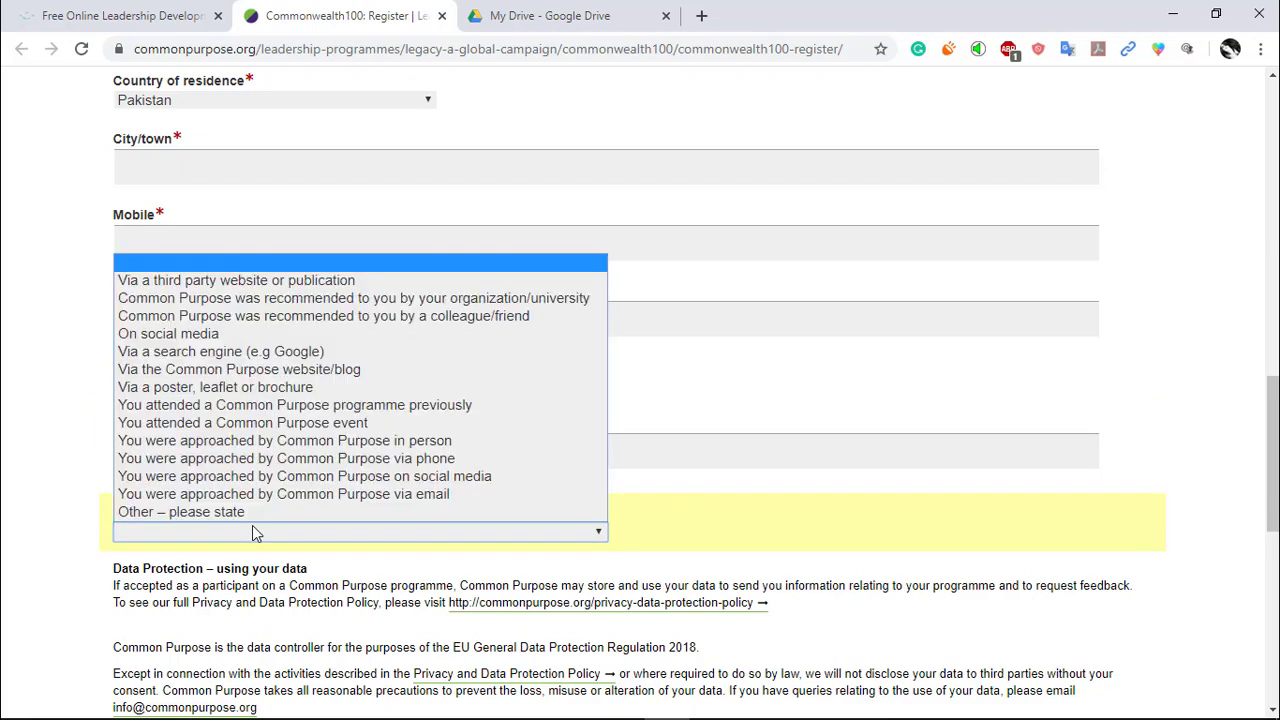
click(252, 532)
click(252, 532)
click(254, 533)
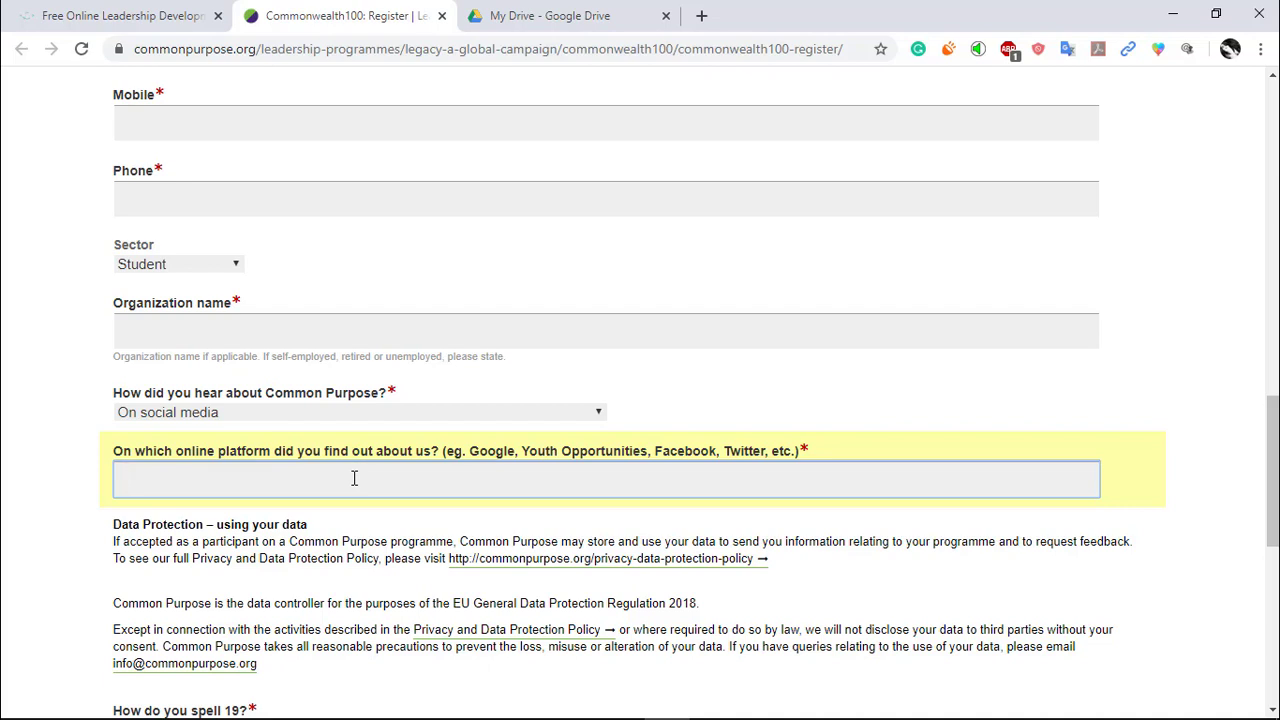
text(Youtube)
- Answer 'How do you spell 19?' with nineteen
scroll(354, 479, down, 3)
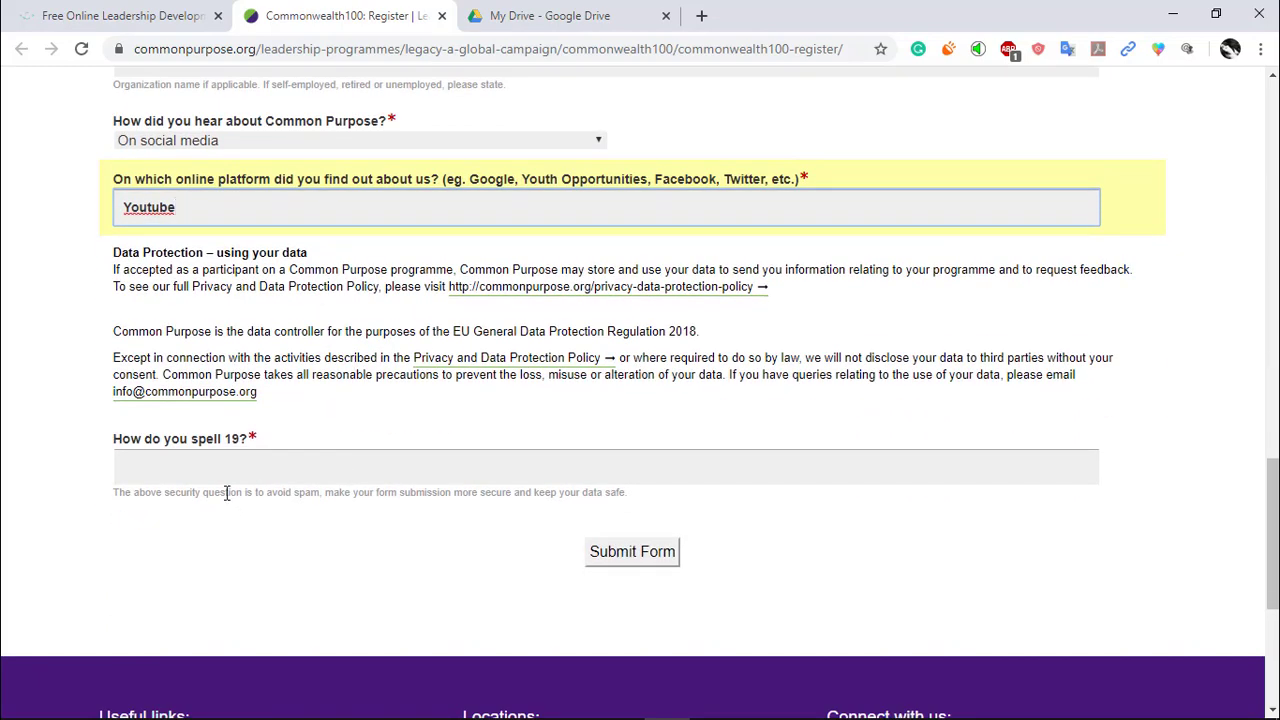
click(209, 474)
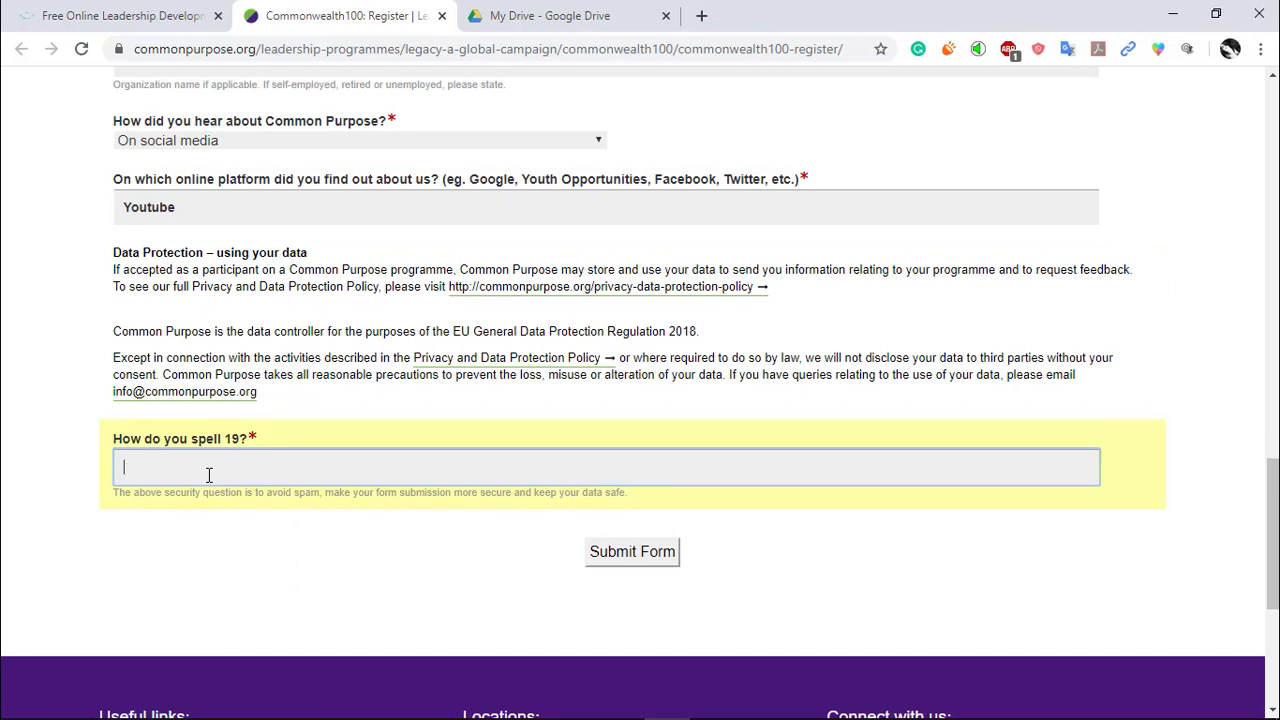
text(nineteen)
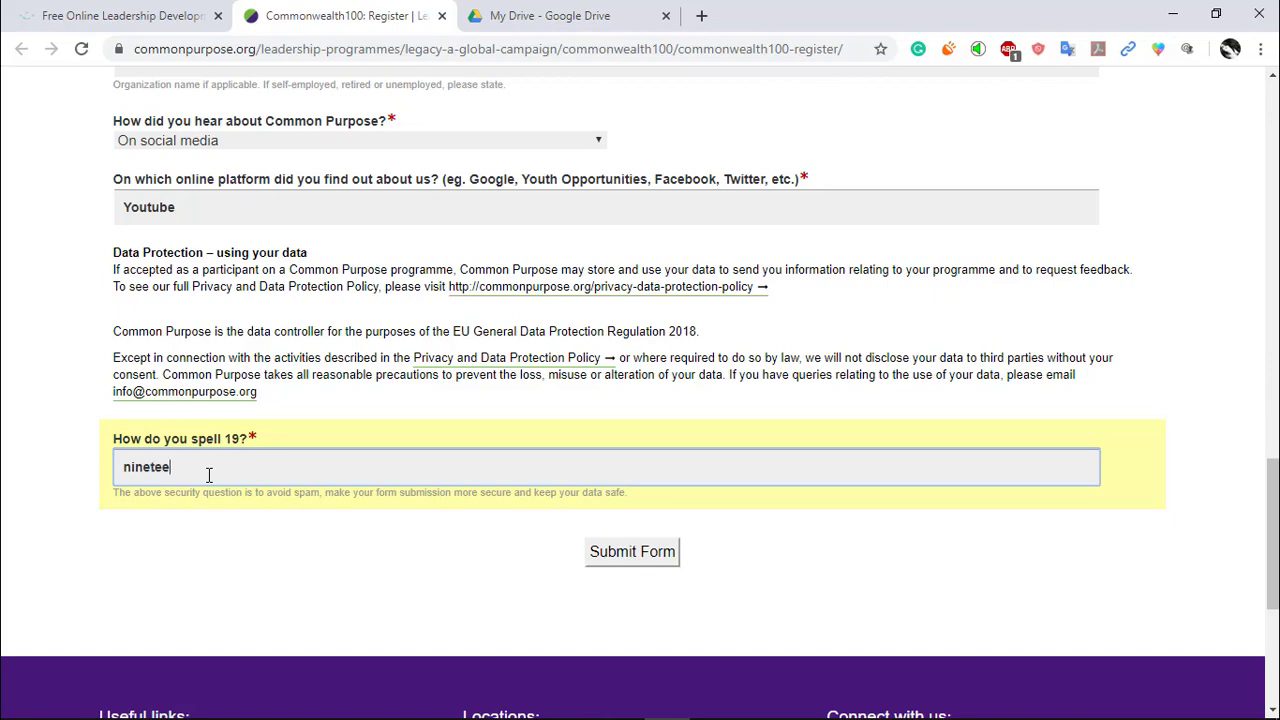